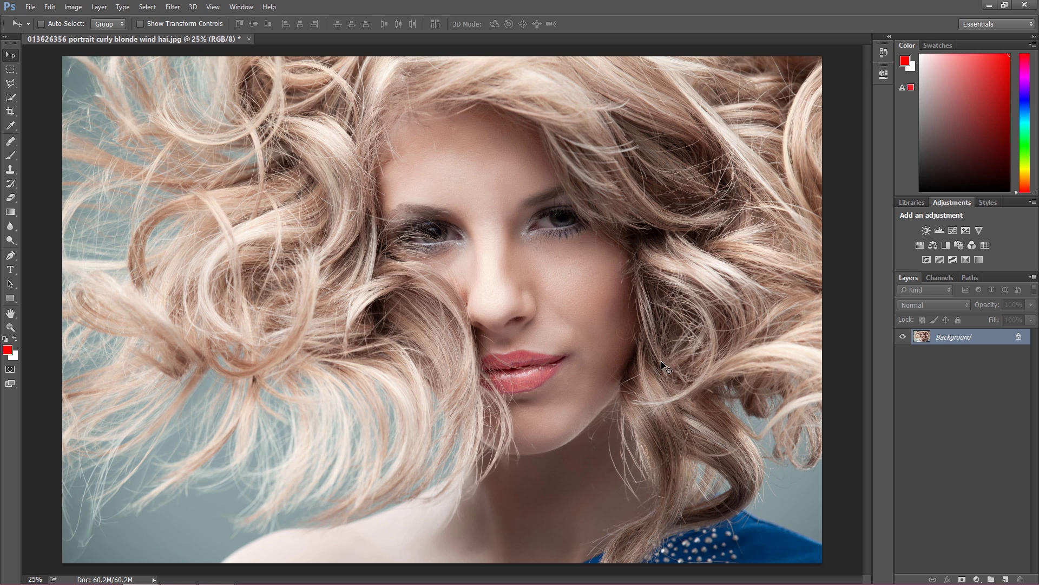
- Duplicate the Background layer as a new layer named Blur
{"action": "right_click", "coordinate": [947, 337]}
{"action": "left_click", "coordinate": [933, 362]}
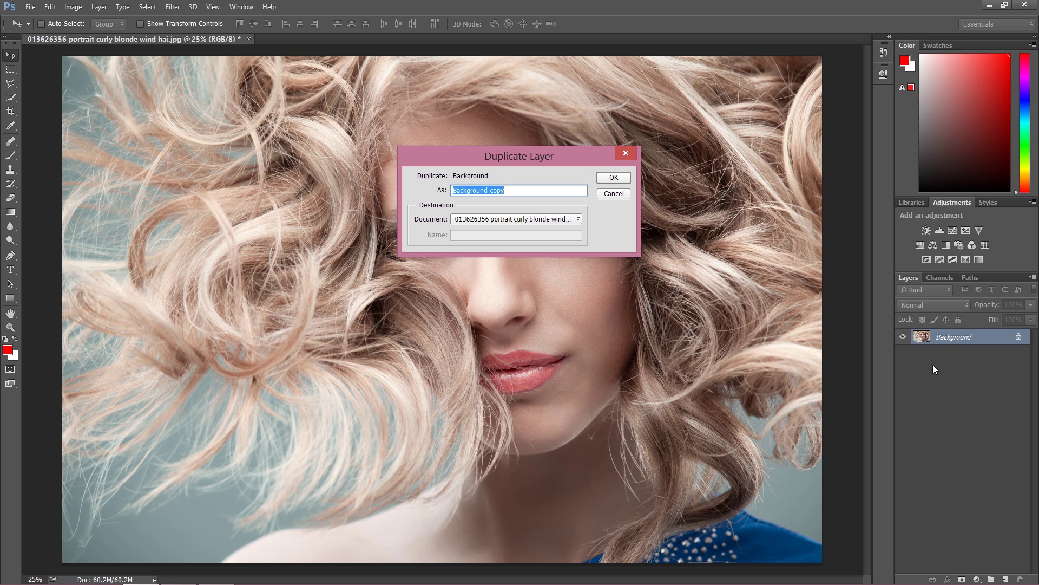
{"action": "type", "text": "Blur"}
{"action": "left_click", "coordinate": [616, 175]}
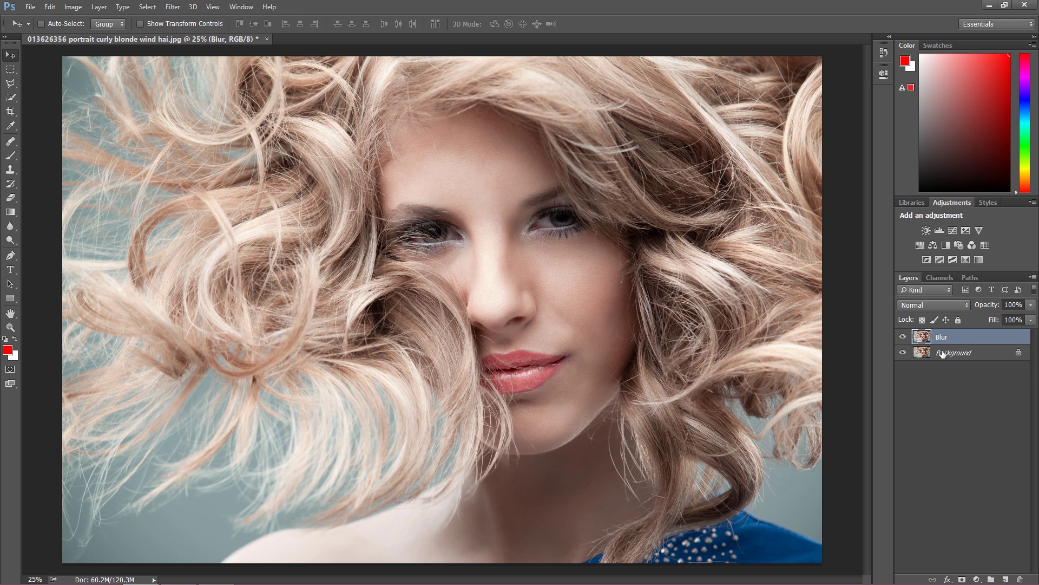
- Duplicate the Background layer as High Pass and move the copy above the Blur layer
{"action": "right_click", "coordinate": [947, 353]}
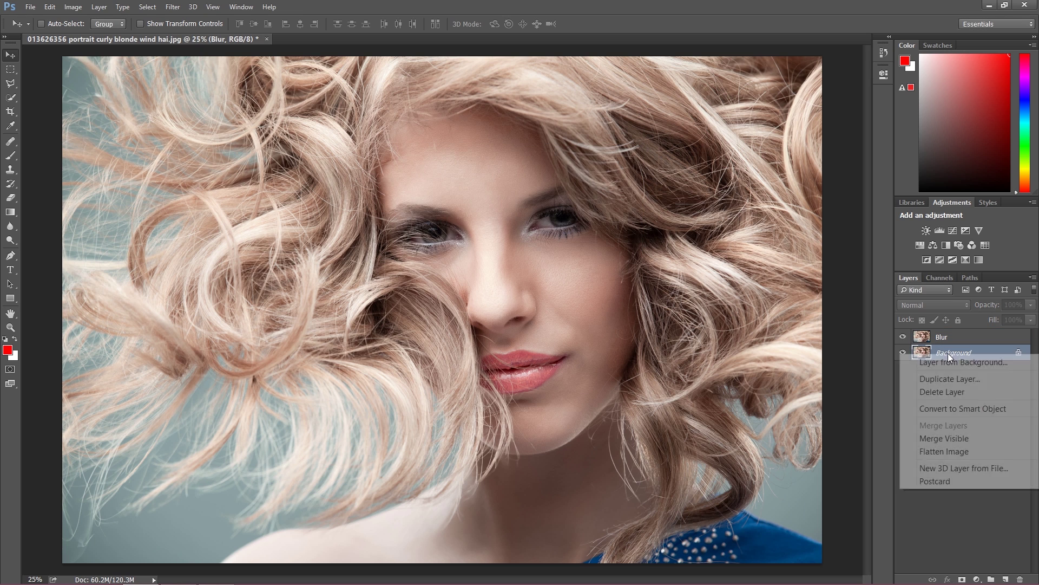
{"action": "left_click", "coordinate": [952, 379]}
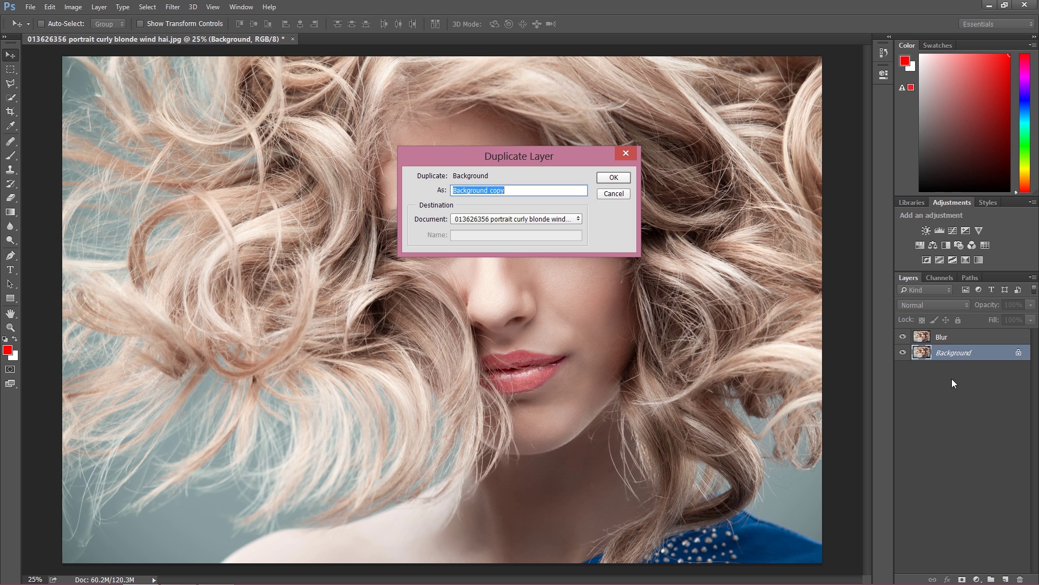
{"action": "type", "text": "High Pass"}
{"action": "left_click", "coordinate": [625, 178]}
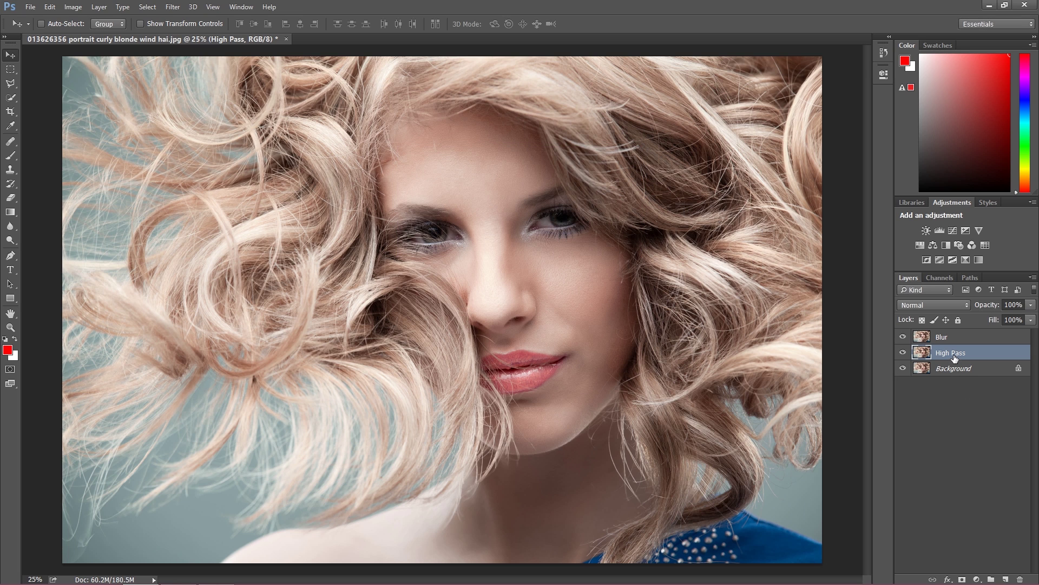
{"action": "left_click_drag", "start_coordinate": [952, 353], "coordinate": [952, 331]}
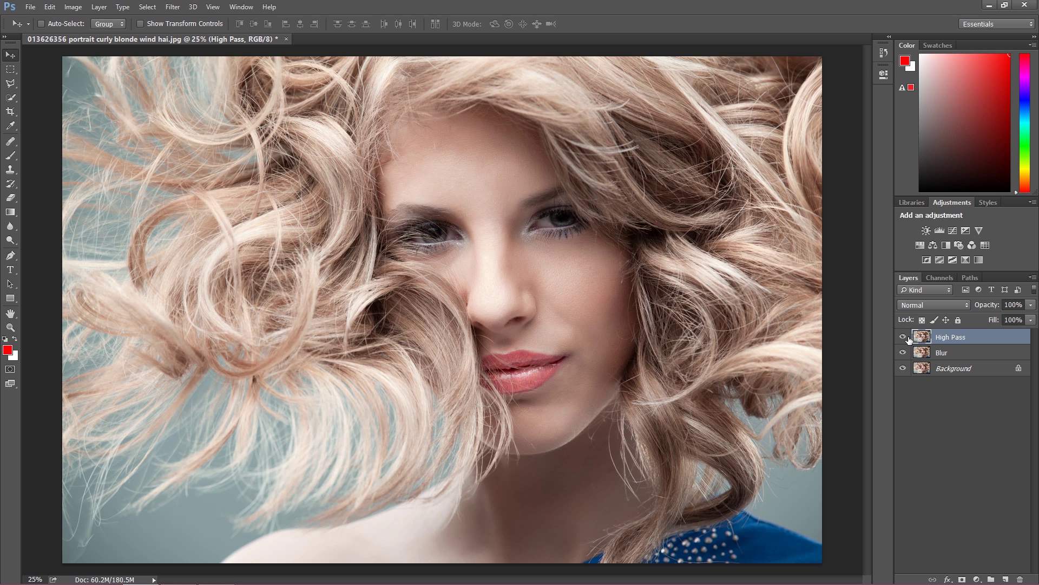
- Hide the High Pass layer and apply a Gaussian Blur with a 12-pixel radius to the Blur layer
{"action": "left_click", "coordinate": [903, 337]}
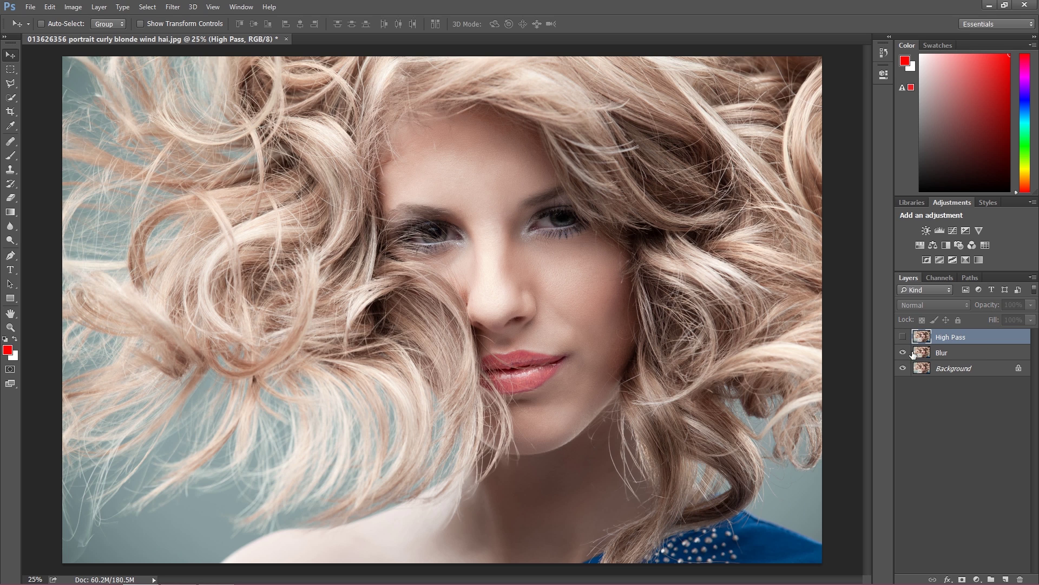
{"action": "left_click", "coordinate": [942, 352]}
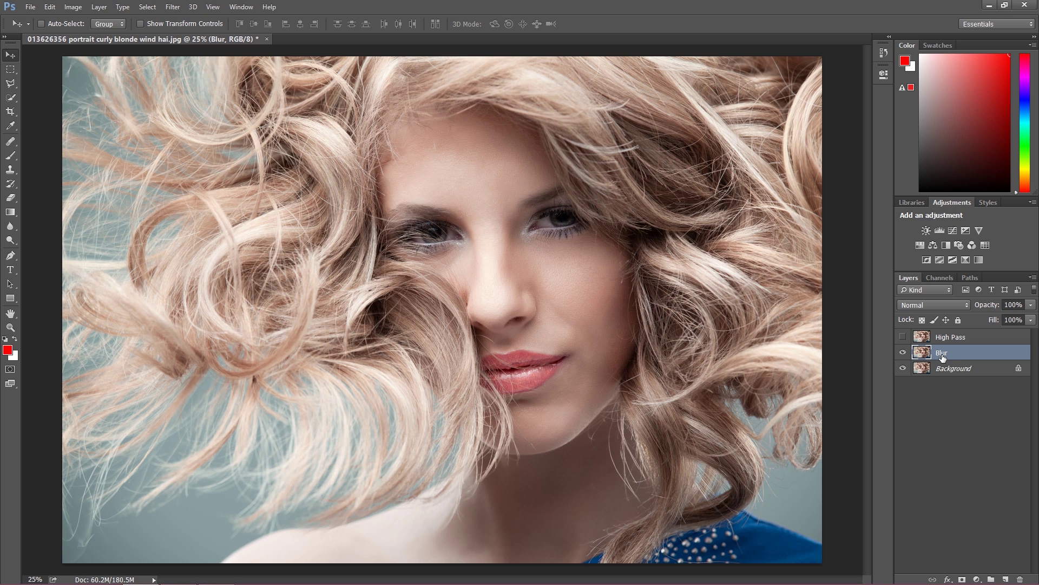
{"action": "left_click", "coordinate": [169, 8]}
{"action": "mouse_move", "coordinate": [215, 160]}
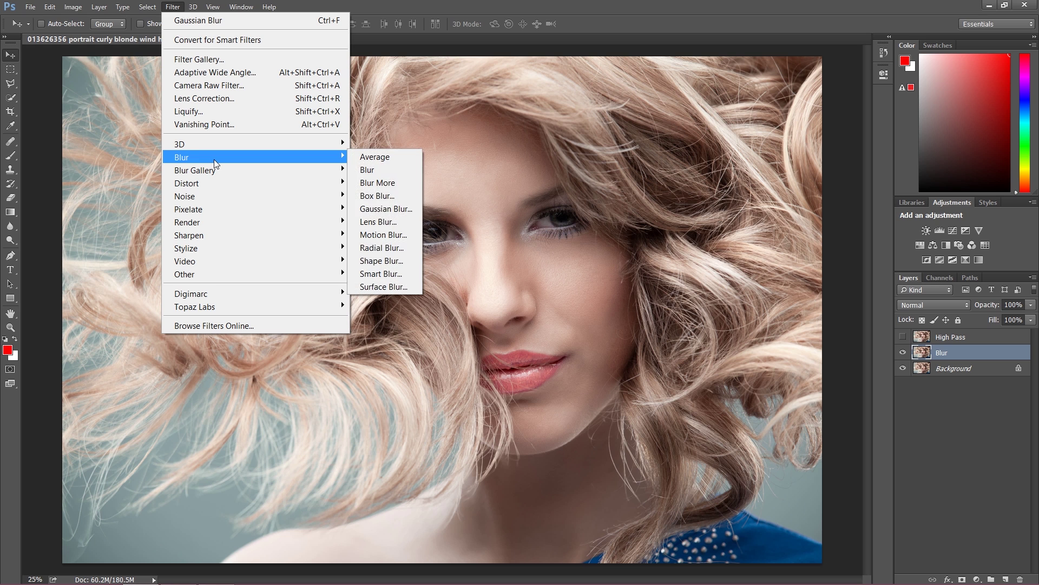
{"action": "left_click", "coordinate": [387, 209]}
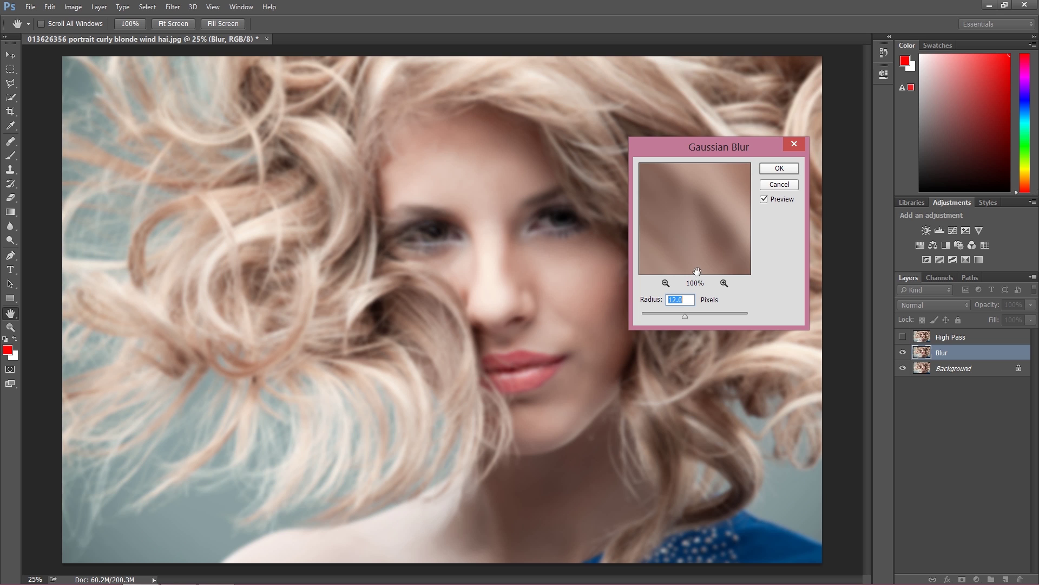
{"action": "left_click", "coordinate": [777, 169]}
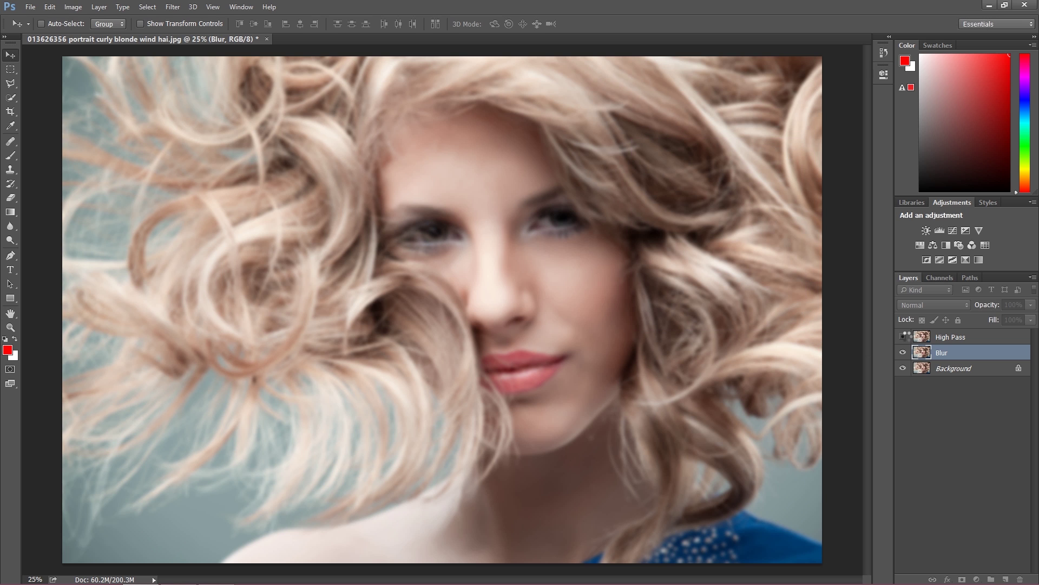
- Show the High Pass layer again, giving it a High Pass filter with a 12-pixel radius and the Linear Light blend mode
{"action": "left_click", "coordinate": [904, 338]}
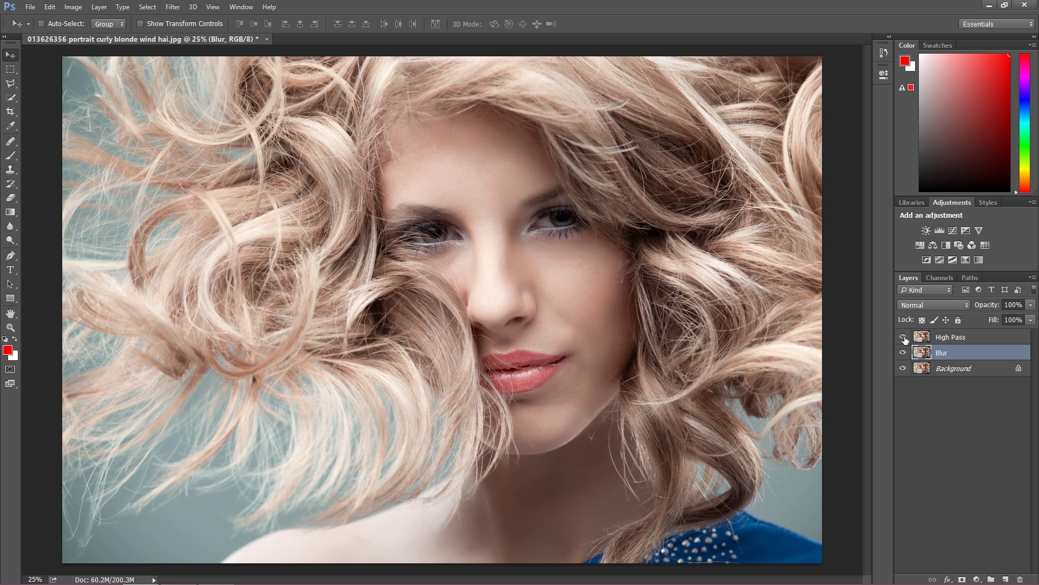
{"action": "left_click", "coordinate": [920, 338]}
{"action": "left_click", "coordinate": [179, 7]}
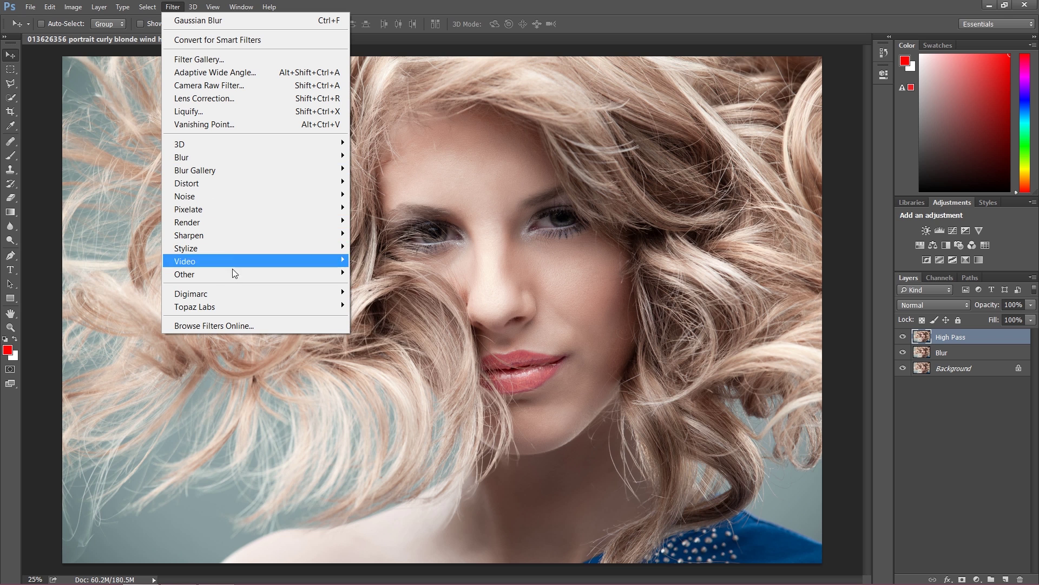
{"action": "mouse_move", "coordinate": [245, 273]}
{"action": "left_click", "coordinate": [386, 289]}
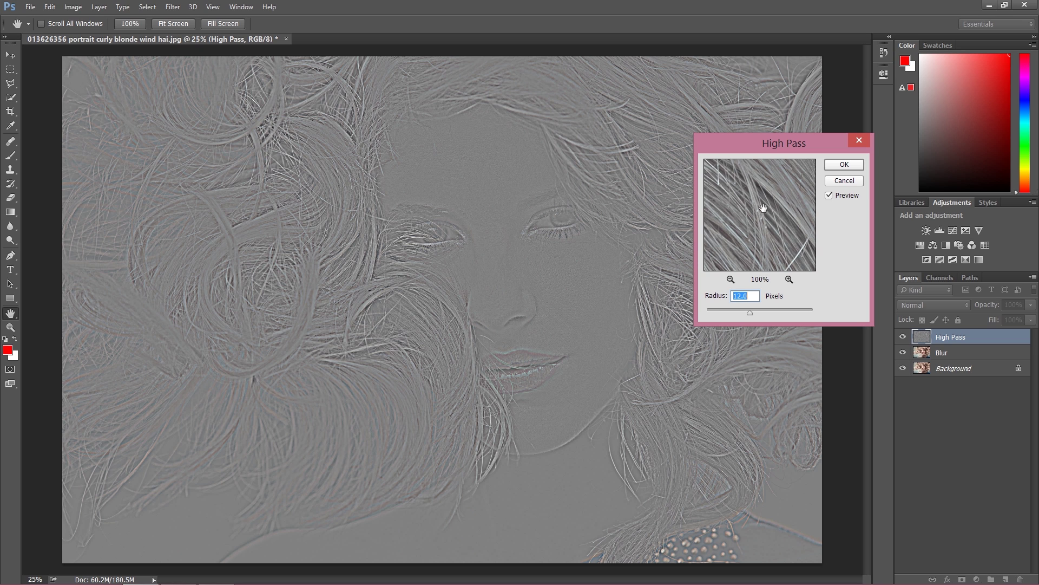
{"action": "left_click", "coordinate": [854, 165]}
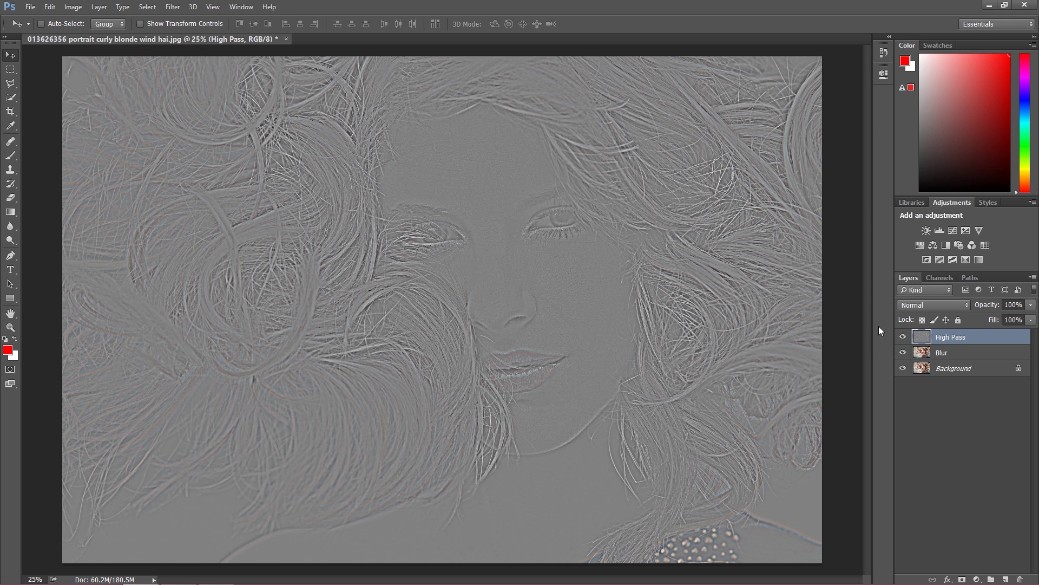
{"action": "left_click", "coordinate": [936, 305]}
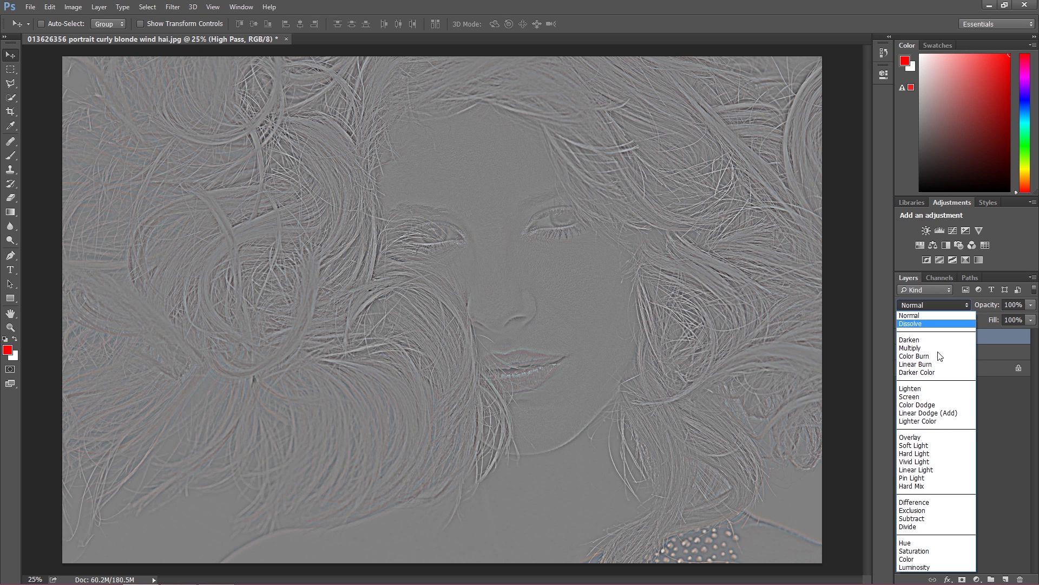
{"action": "left_click", "coordinate": [932, 470]}
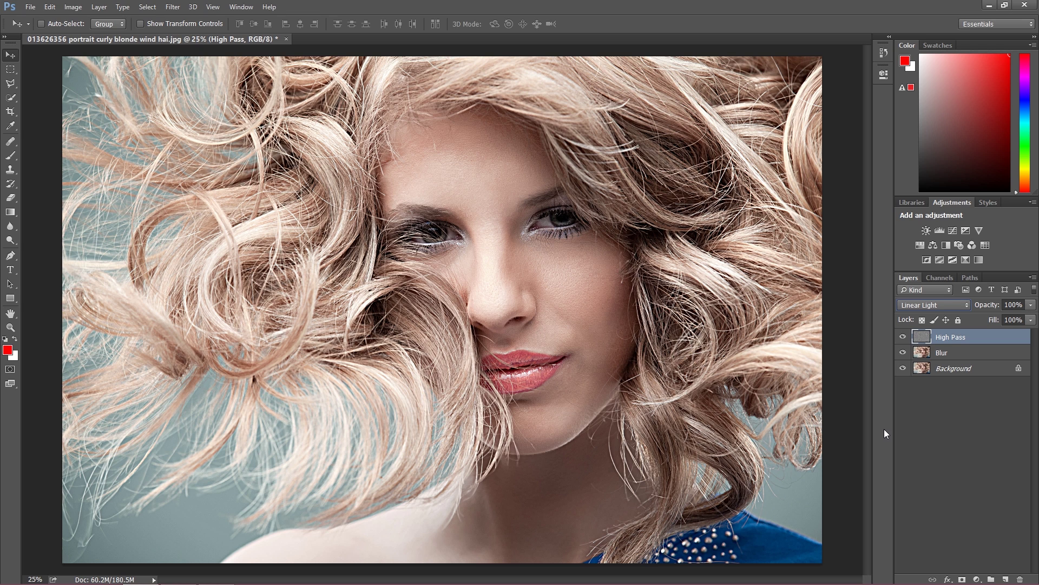
- Group the High Pass and Blur layers and name the group Sharpen
{"action": "left_click", "coordinate": [958, 356], "text": "shift"}
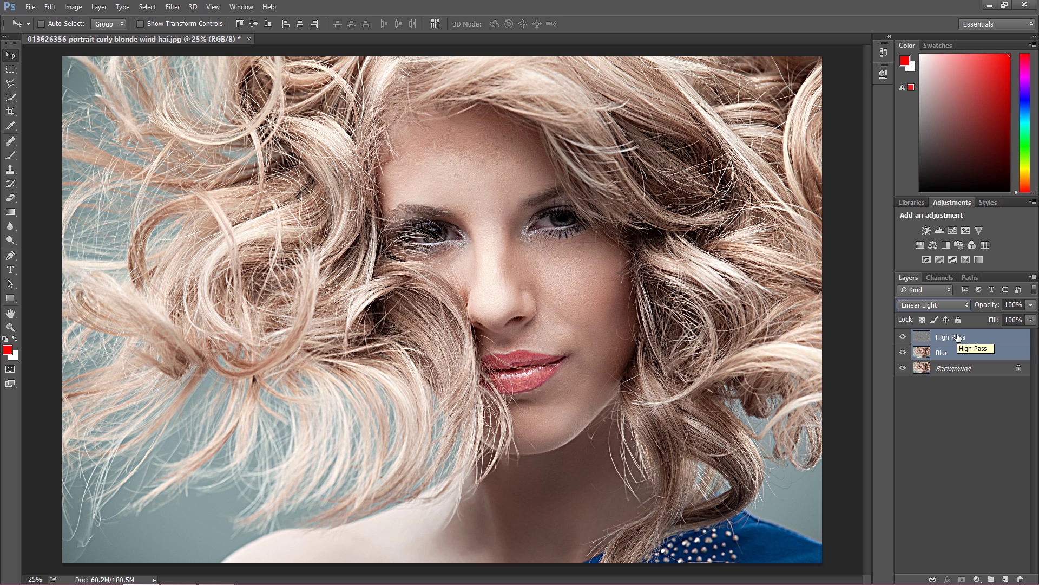
{"action": "key", "text": "ctrl"}
{"action": "key", "text": "ctrl+g"}
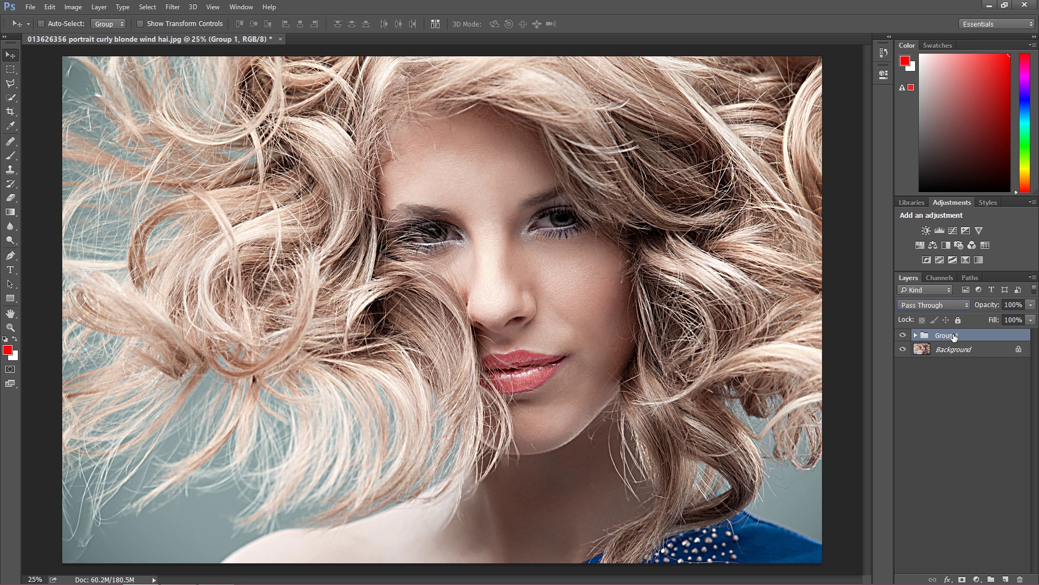
{"action": "double_click", "coordinate": [954, 336]}
{"action": "type", "text": "Sharpen"}
{"action": "key", "text": "Return"}
- Add a layer mask to the Sharpen group and invert it to solid black
{"action": "left_click", "coordinate": [963, 579]}
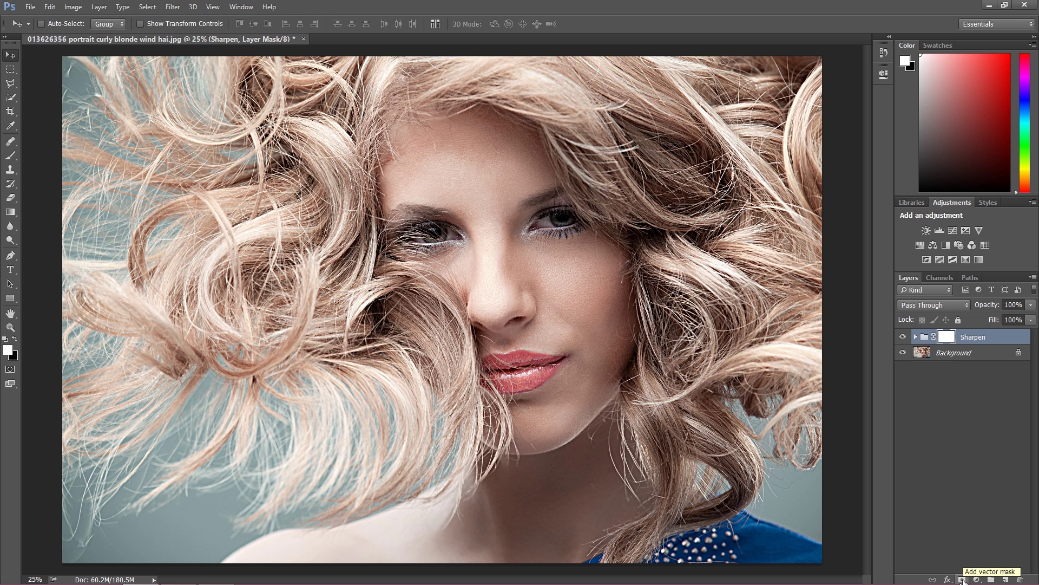
{"action": "key", "text": "ctrl+i"}
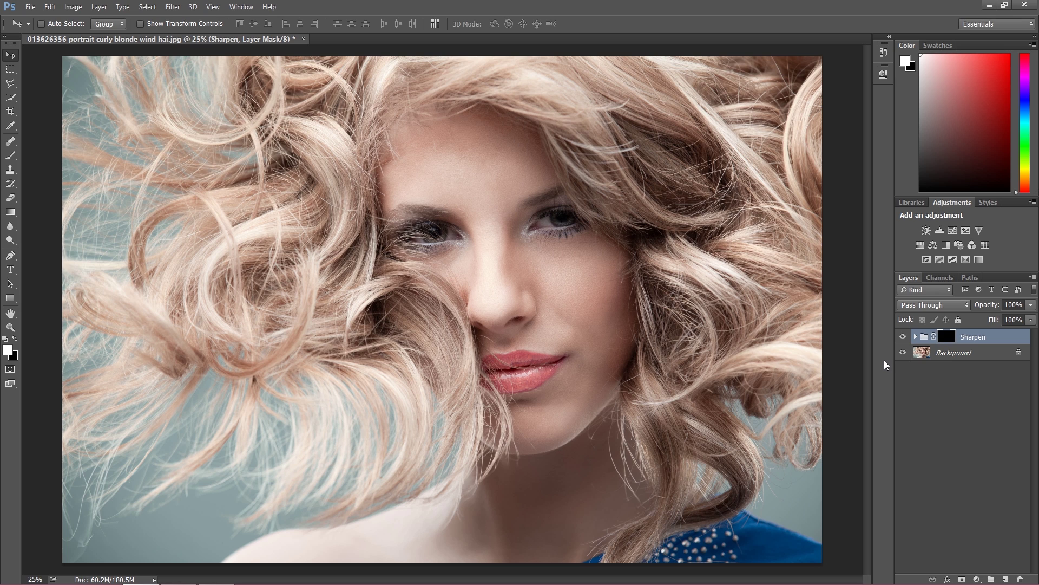
- Confirm white as the foreground color and activate the Brush tool for painting on the mask
{"action": "left_click", "coordinate": [7, 350]}
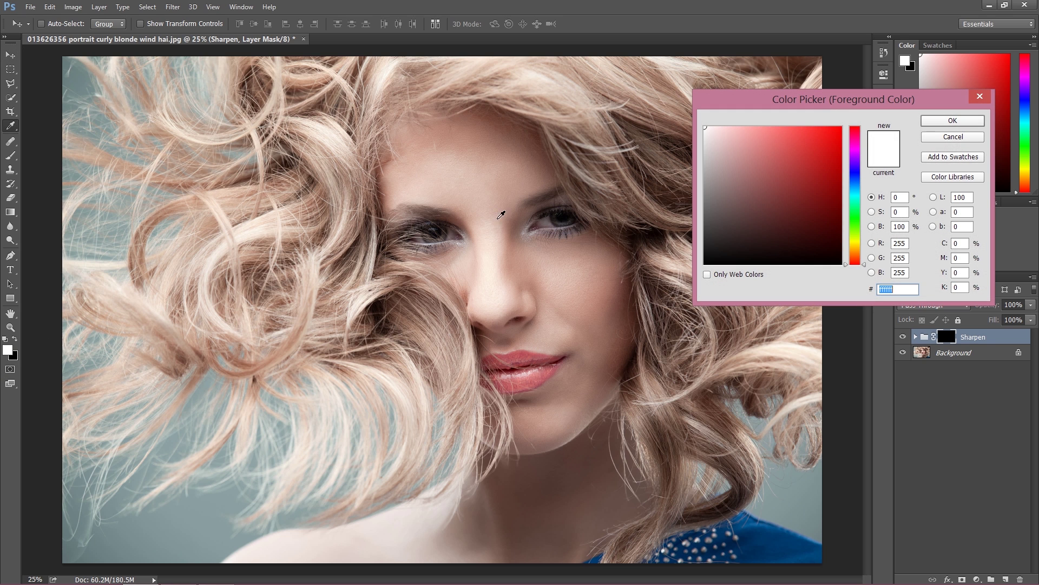
{"action": "left_click", "coordinate": [947, 122]}
{"action": "left_click", "coordinate": [9, 157]}
{"action": "right_click", "coordinate": [9, 157]}
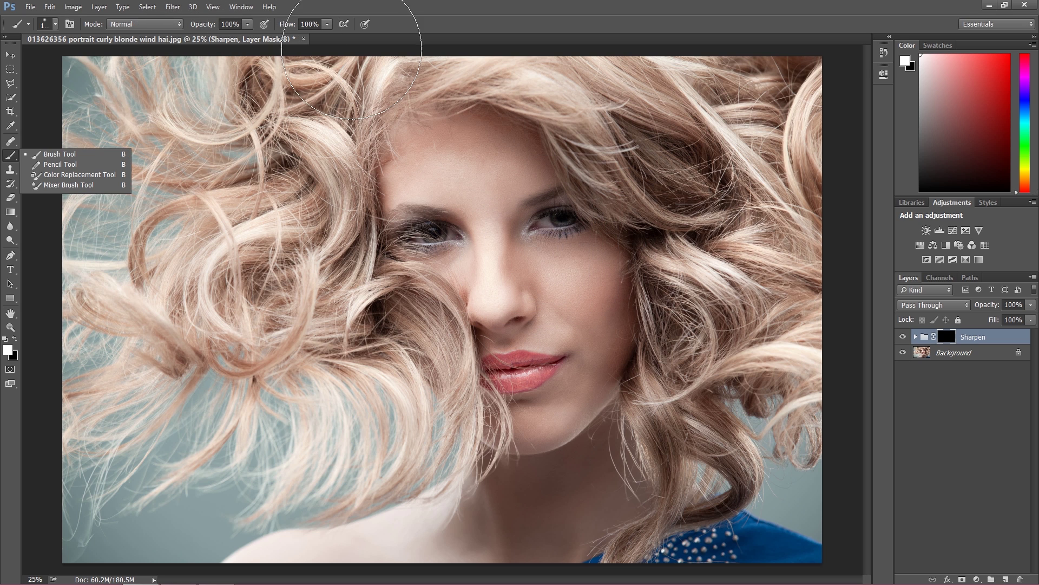
{"action": "left_click", "coordinate": [393, 36]}
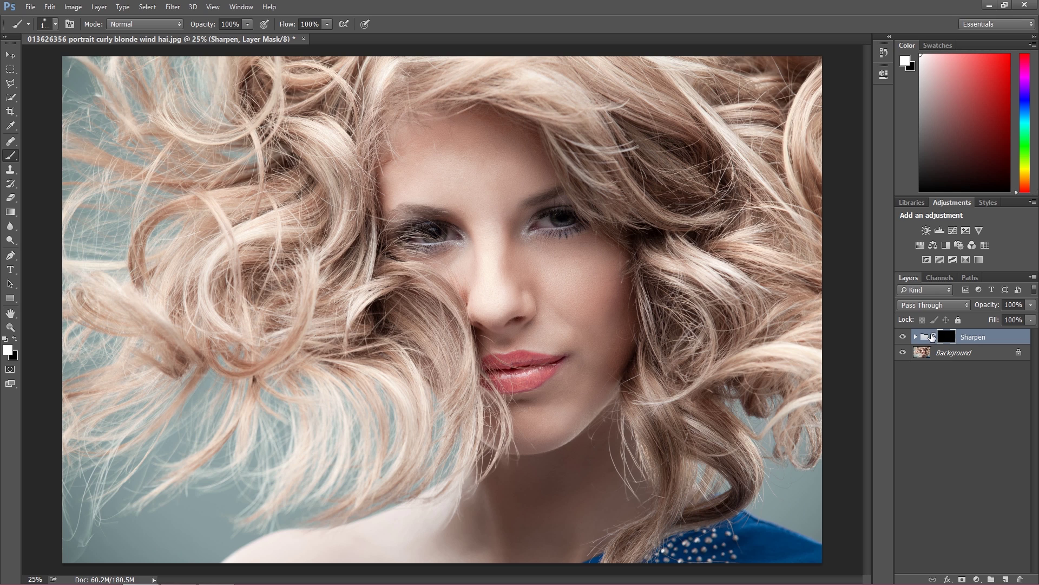
- Set the Sharpen group's opacity to 80%
{"action": "left_click", "coordinate": [1014, 307]}
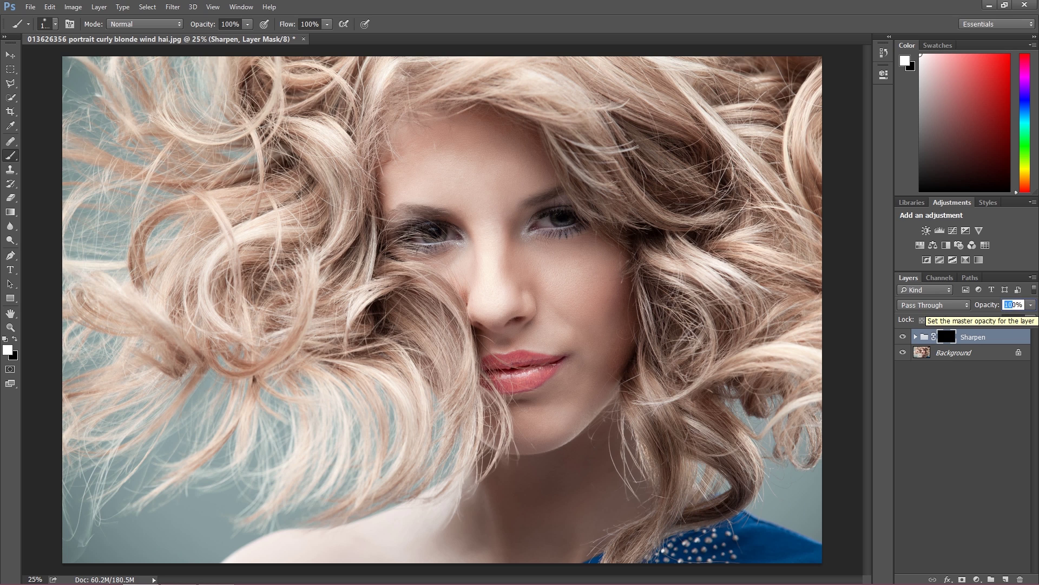
{"action": "type", "text": "80"}
{"action": "key", "text": "Return"}
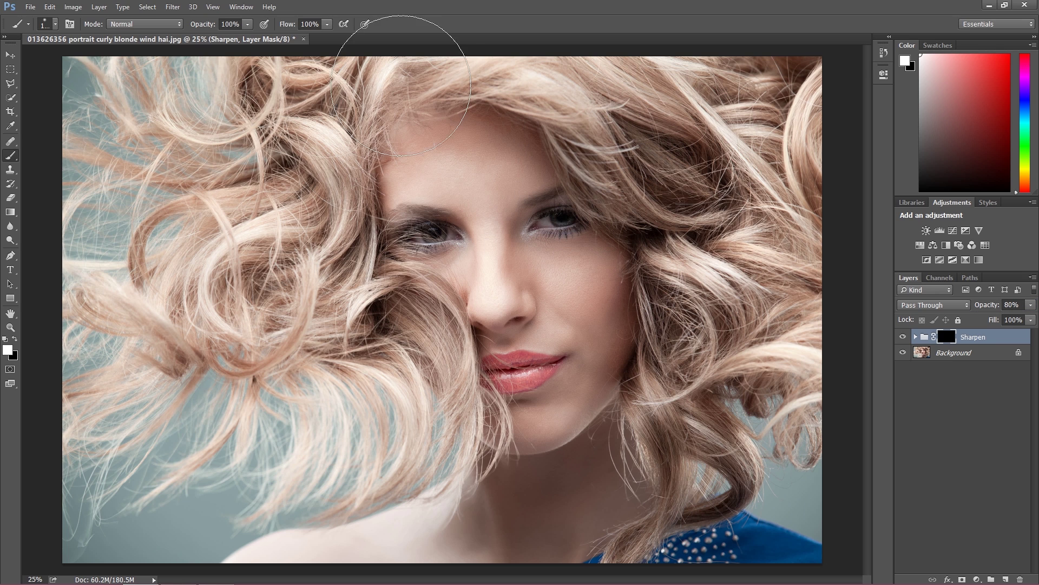
- Paint white over the face and hair on the Sharpen mask at 70% brush opacity, and compare the image with and without the group
{"action": "left_click", "coordinate": [230, 24]}
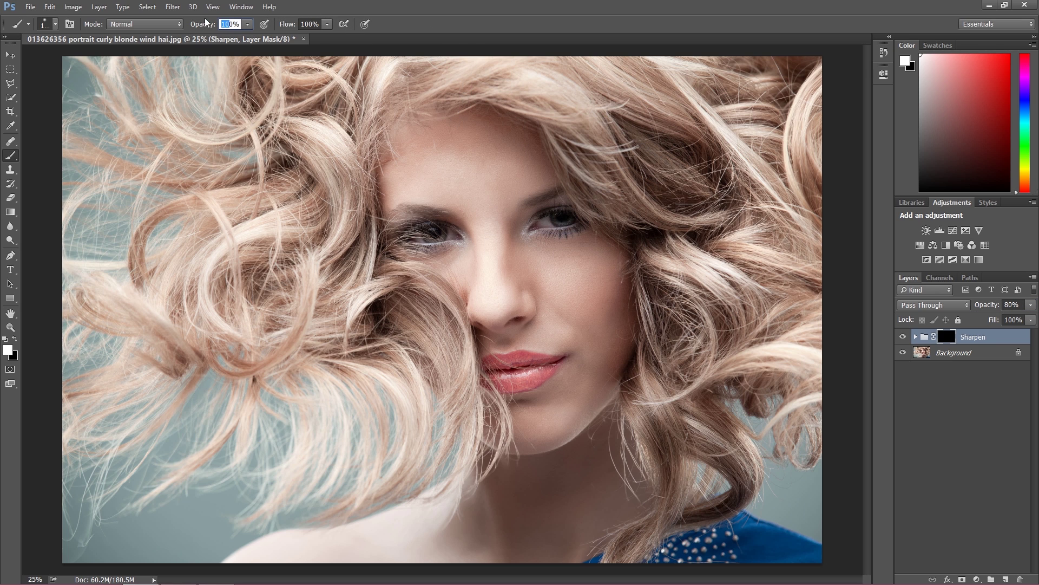
{"action": "type", "text": "70"}
{"action": "key", "text": "Return"}
{"action": "mouse_move", "coordinate": [450, 266]}
{"action": "left_mouse_down"}
{"action": "mouse_move", "coordinate": [536, 271]}
{"action": "mouse_move", "coordinate": [555, 223]}
{"action": "mouse_move", "coordinate": [527, 235]}
{"action": "mouse_move", "coordinate": [410, 237]}
{"action": "mouse_move", "coordinate": [544, 245]}
{"action": "mouse_move", "coordinate": [568, 217]}
{"action": "left_mouse_up"}
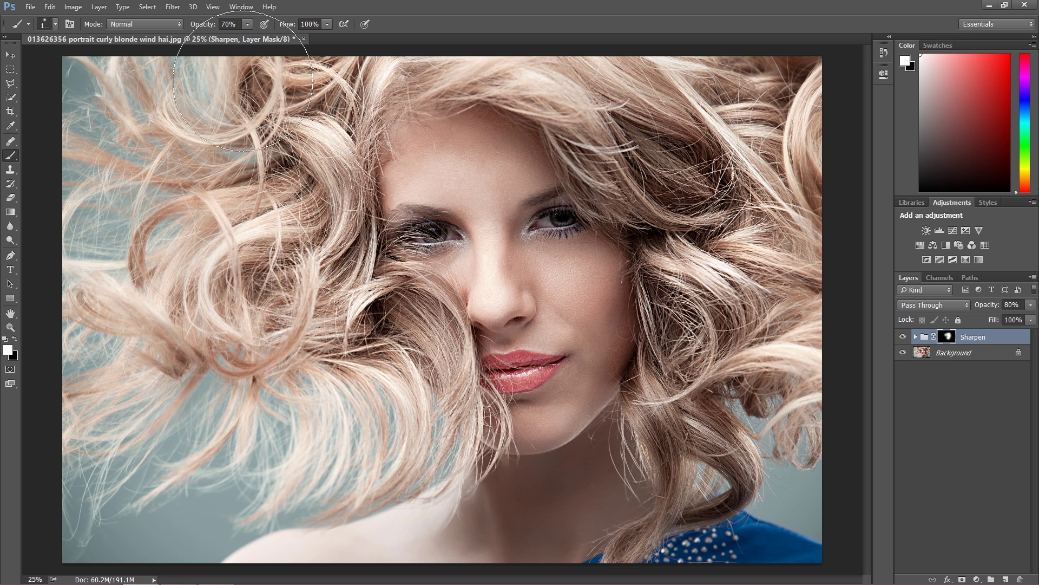
{"action": "mouse_move", "coordinate": [300, 292]}
{"action": "left_mouse_down"}
{"action": "mouse_move", "coordinate": [384, 92]}
{"action": "mouse_move", "coordinate": [557, 87]}
{"action": "mouse_move", "coordinate": [649, 217]}
{"action": "mouse_move", "coordinate": [700, 416]}
{"action": "left_mouse_up"}
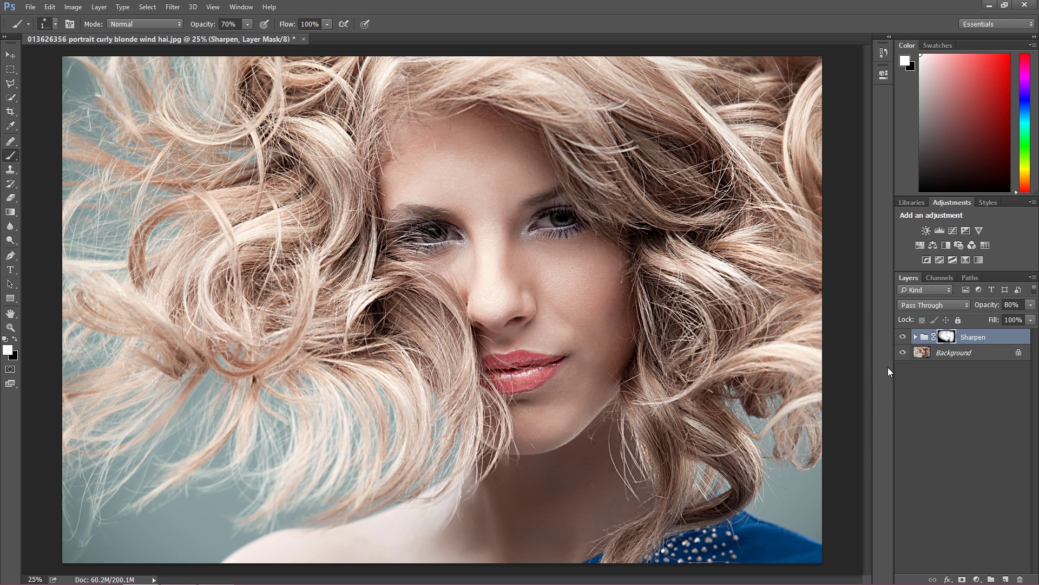
{"action": "left_click", "coordinate": [903, 337]}
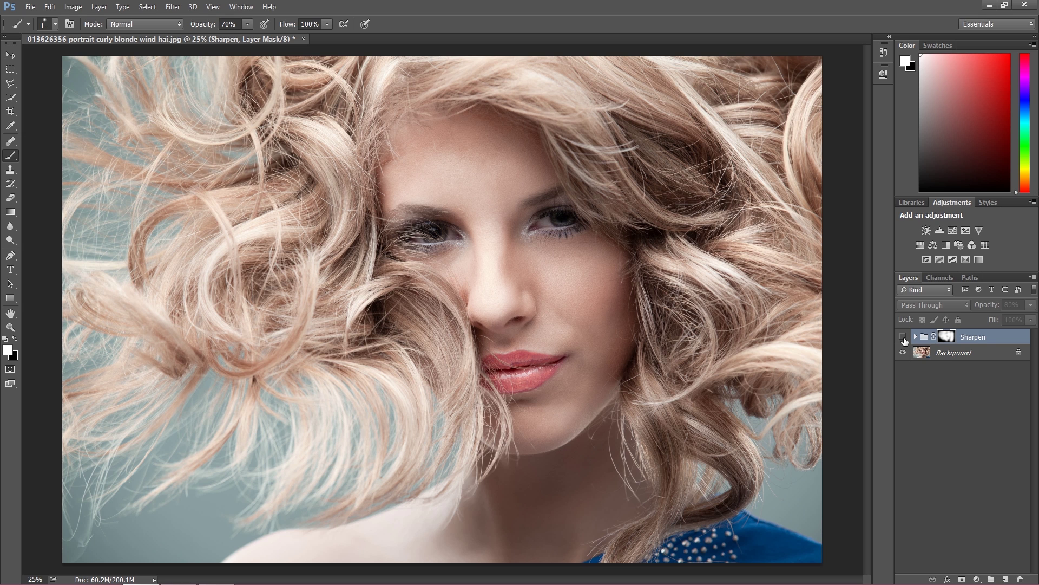
{"action": "left_click", "coordinate": [903, 338]}
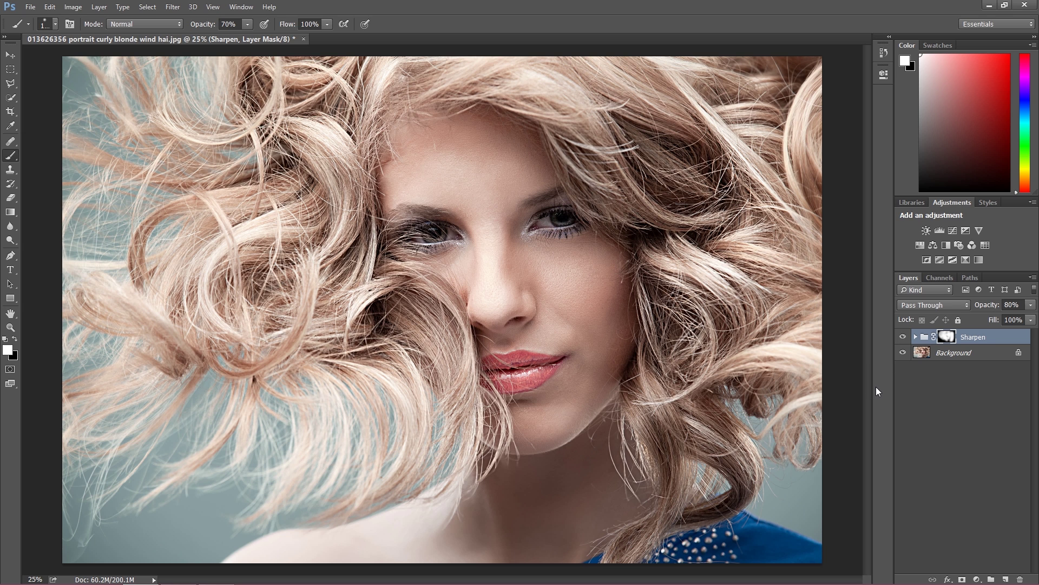